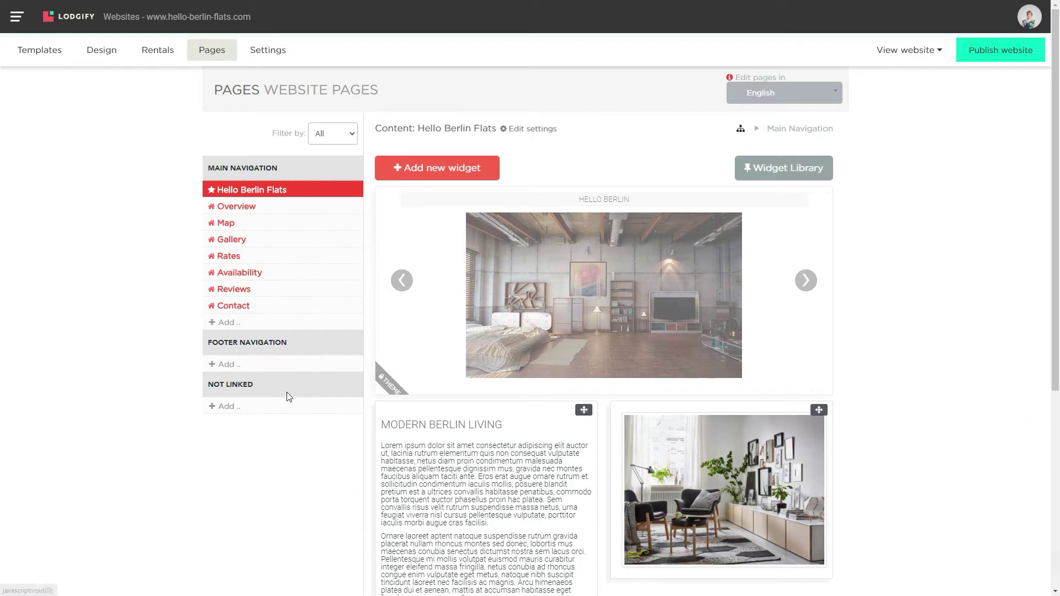
Create a new Not Linked page titled '10 Best Restaurants in Berlin Kreuzberg'
click(228, 410)
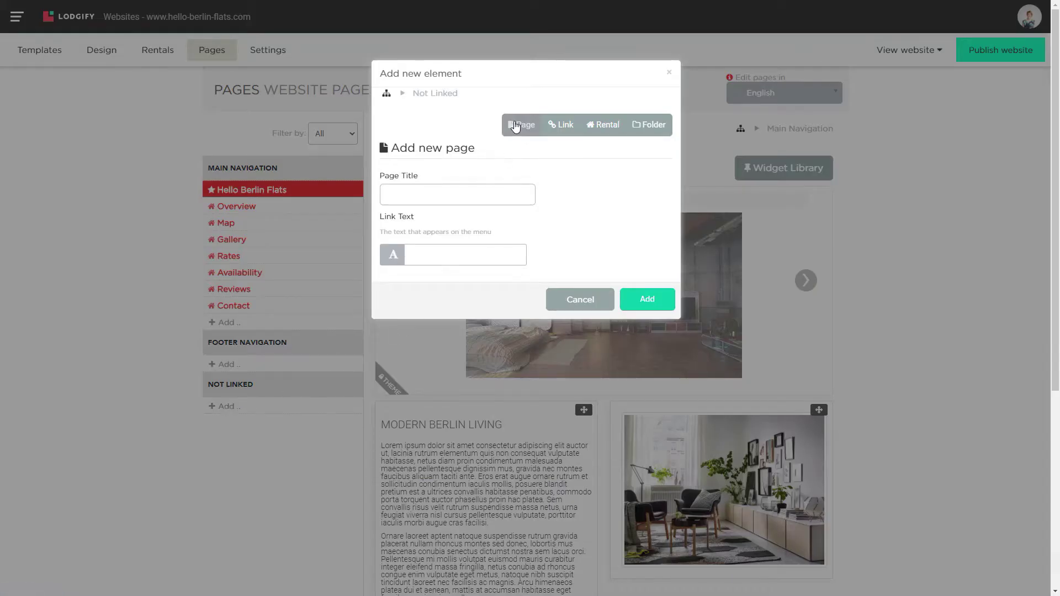
click(440, 197)
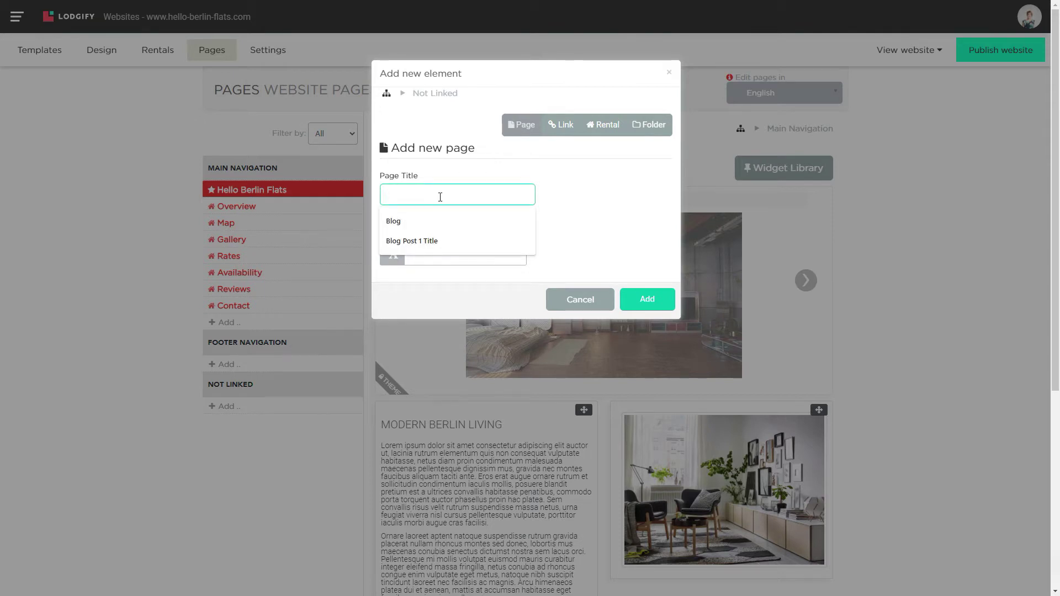
text(10 Best Restaura)
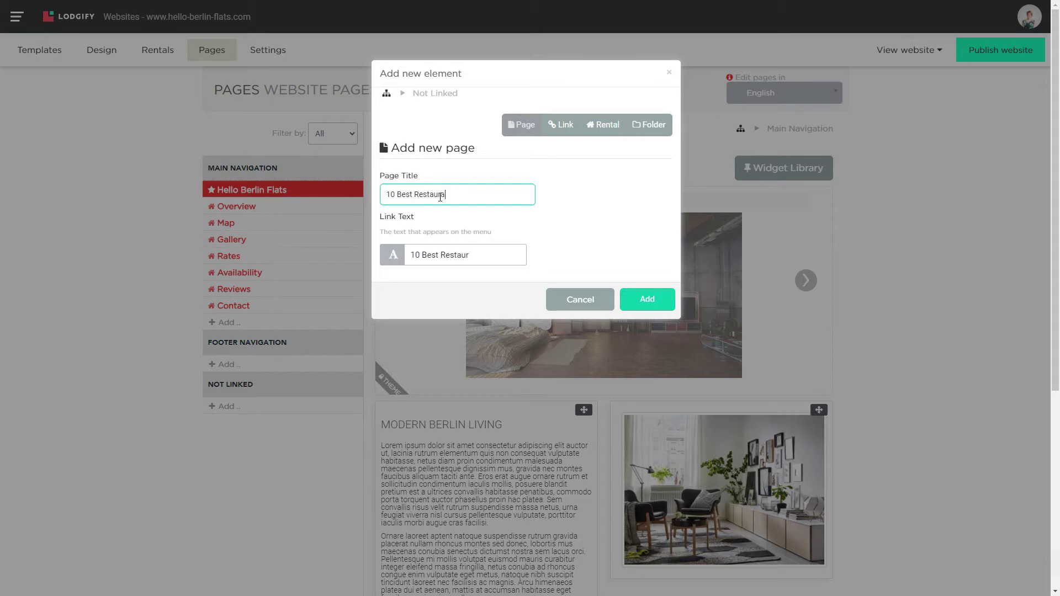
text(nts in Berlin Kreuzberg)
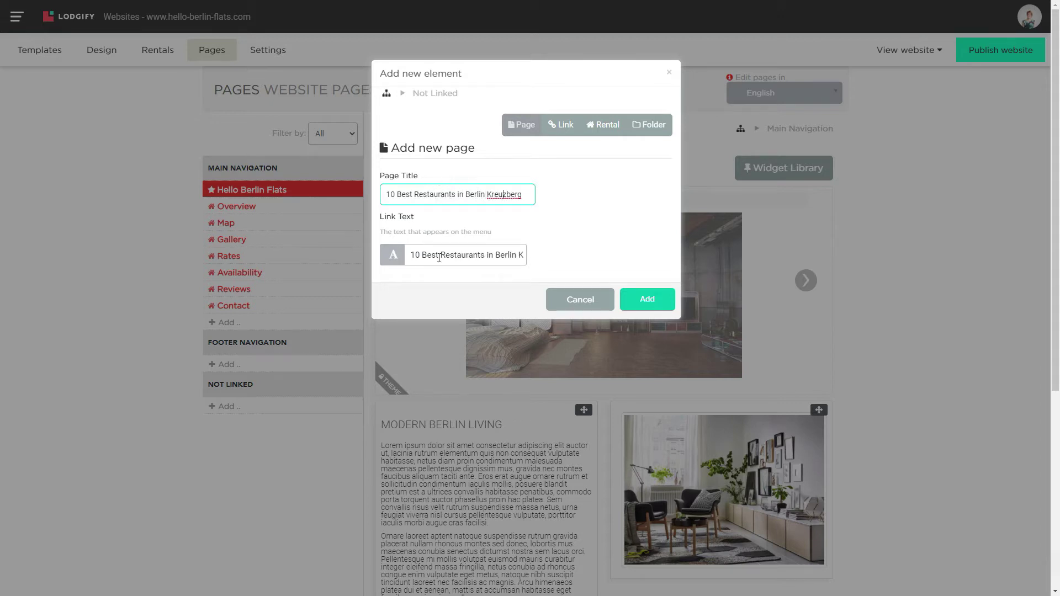
click(662, 299)
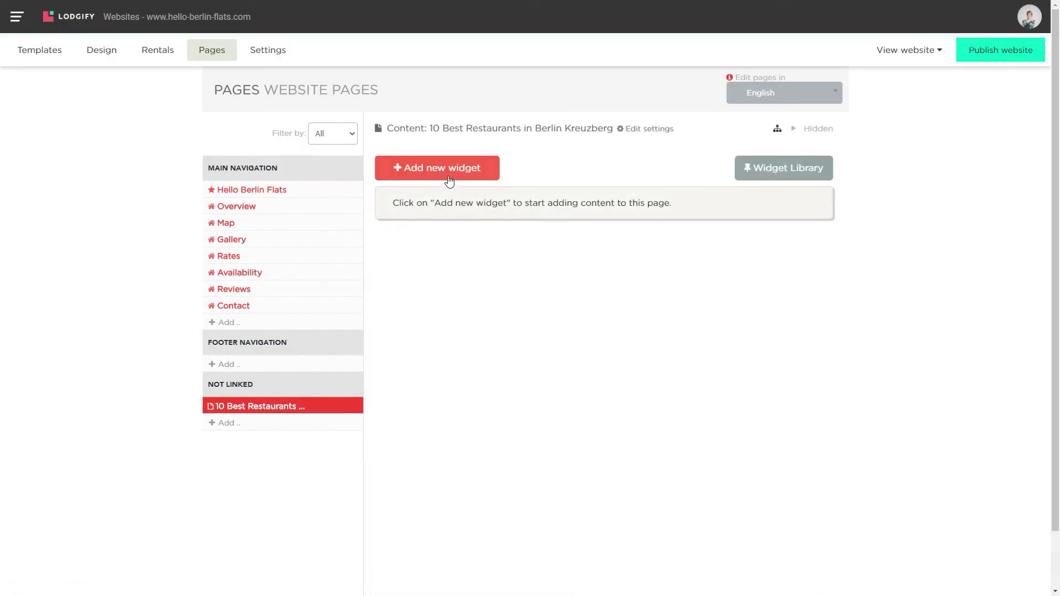
Add a Medium heading widget reading '10 best restaurants in Berlin Kreuzberg' and save it
click(450, 178)
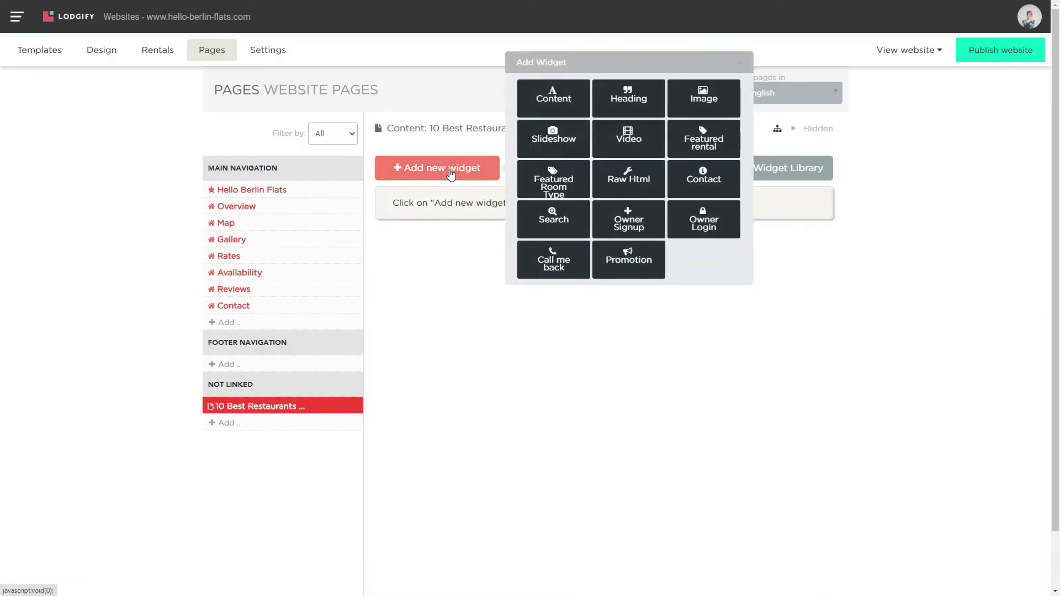
click(642, 101)
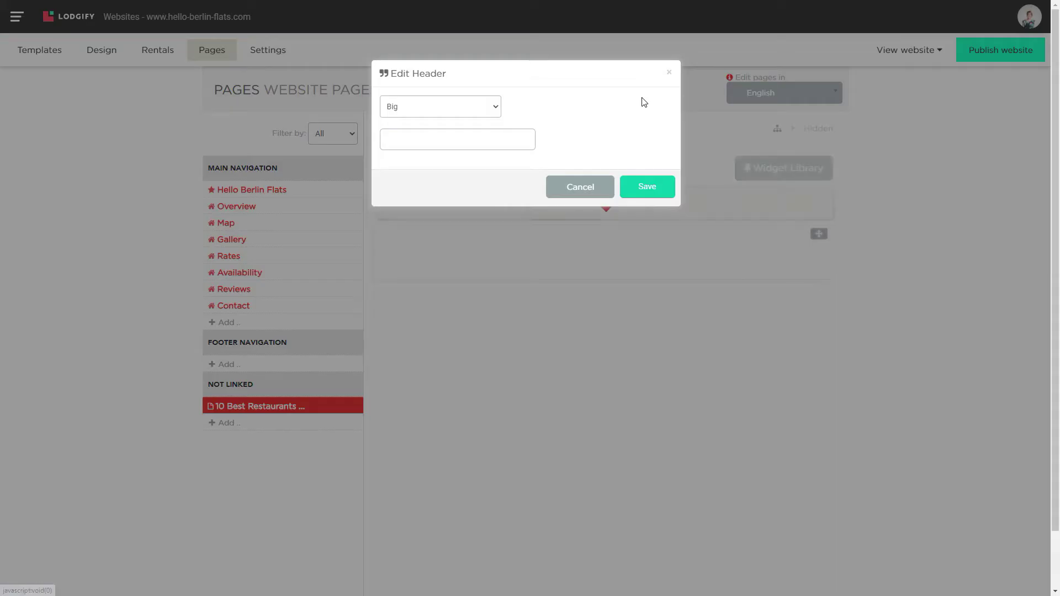
click(496, 111)
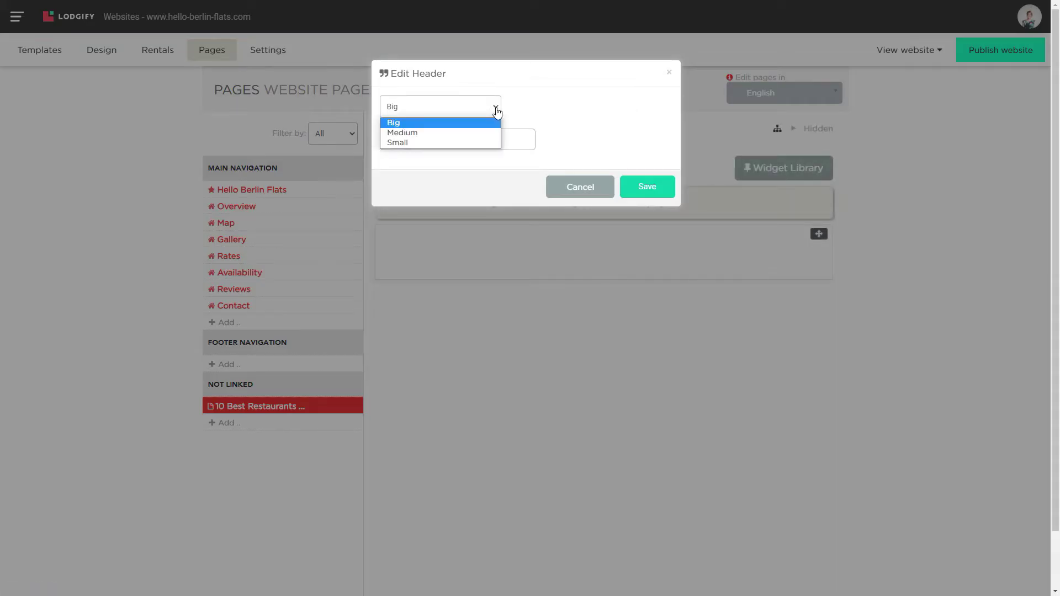
click(442, 134)
click(502, 140)
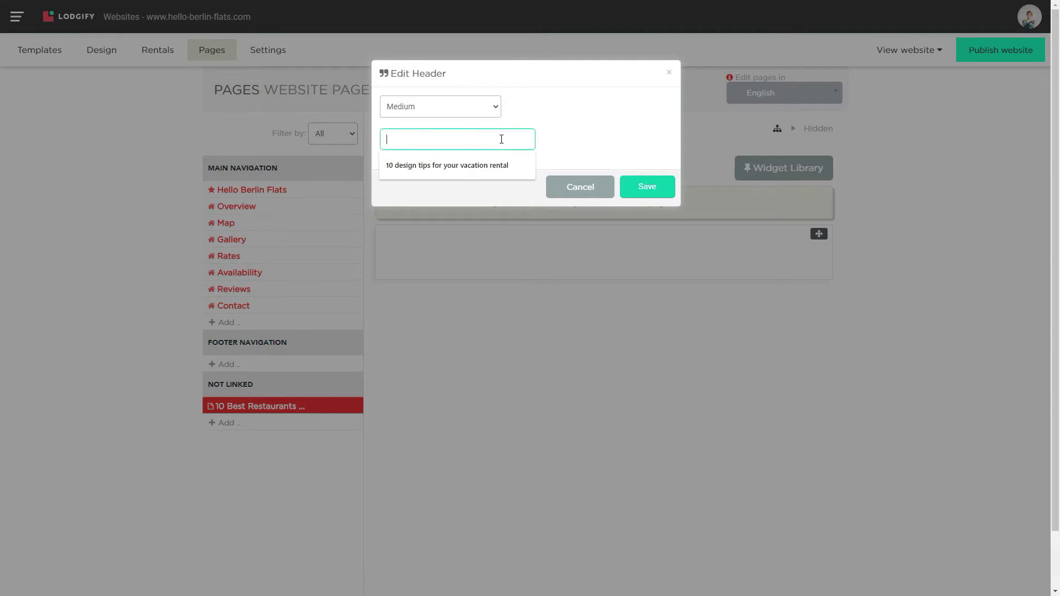
text(10 best restaurants in Berlin Kreuzberg)
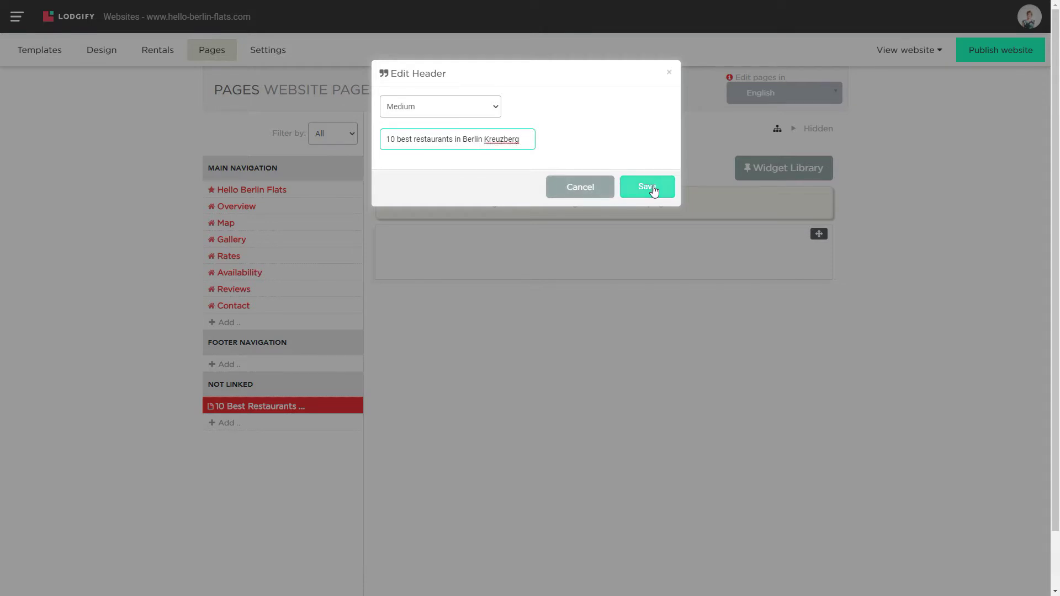
click(654, 189)
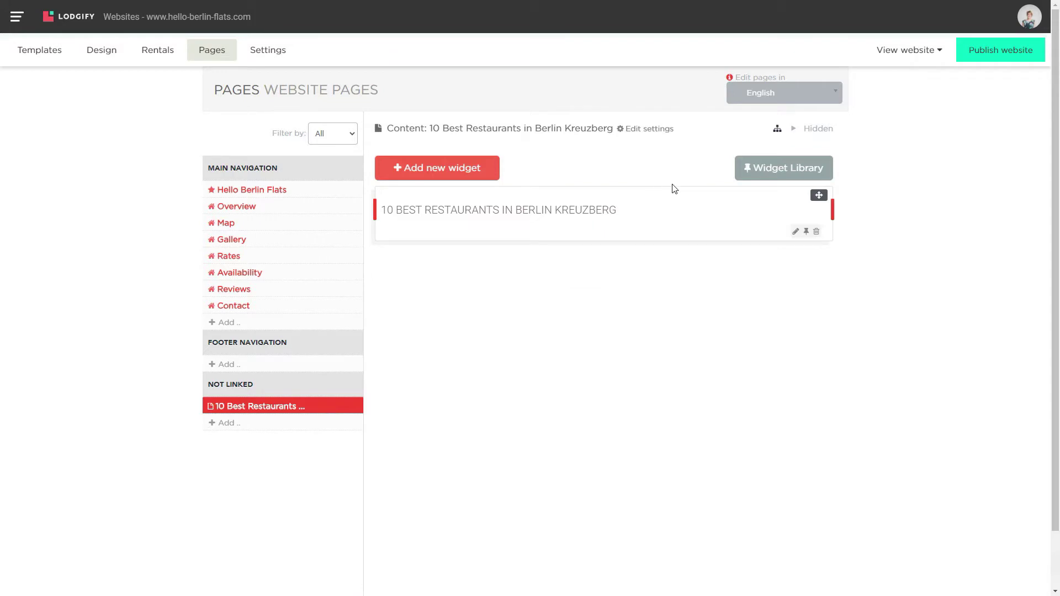
Add a Content widget with the pasted lorem ipsum paragraphs and save it
click(467, 175)
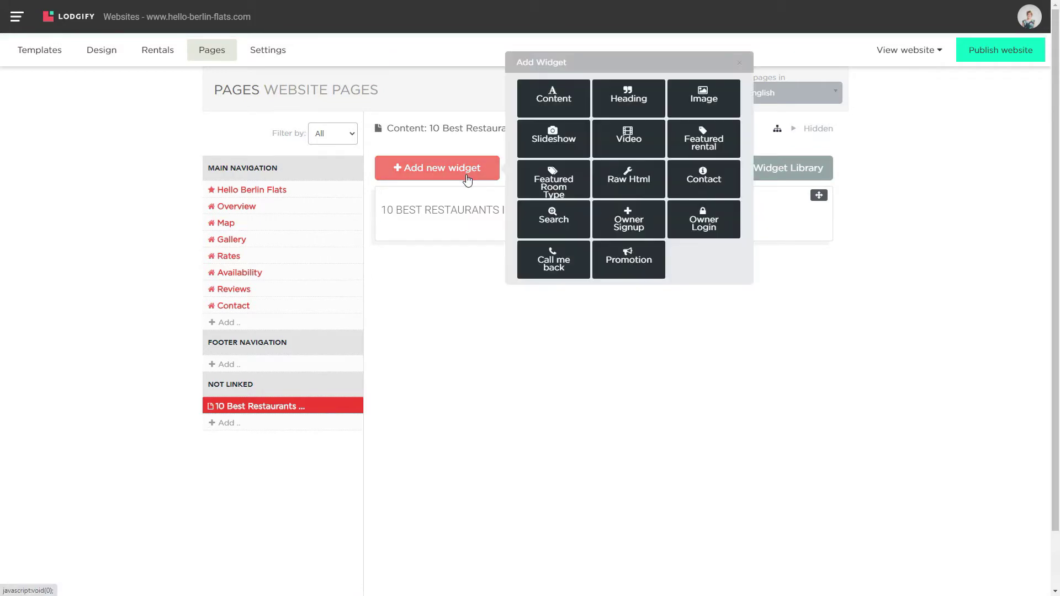
click(551, 95)
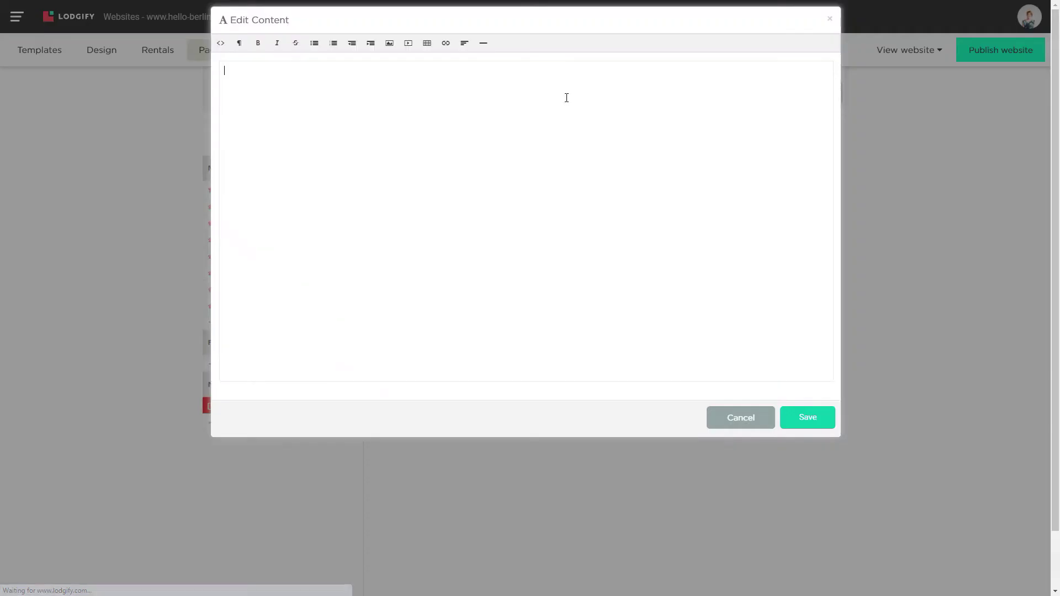
right_click(365, 94)
click(392, 178)
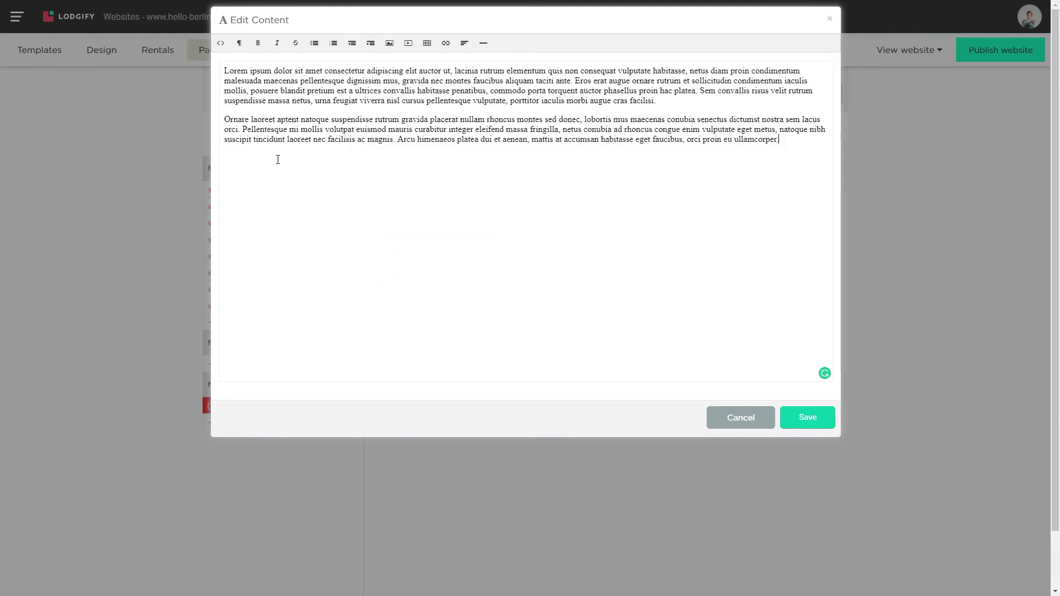
click(812, 422)
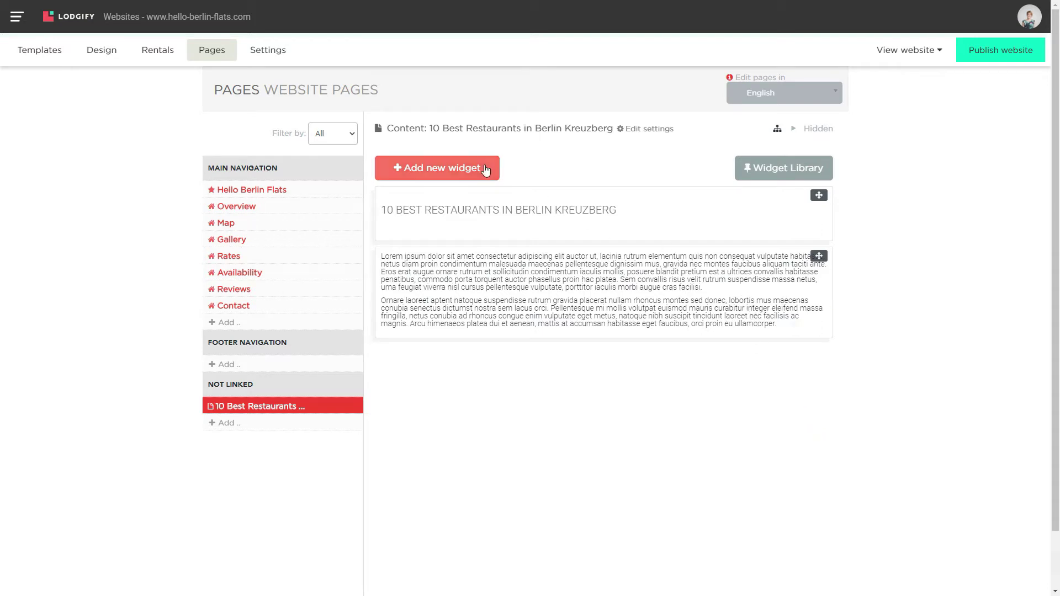
Add an Image widget with the uploaded Hasir restaurant photo and save it
click(482, 169)
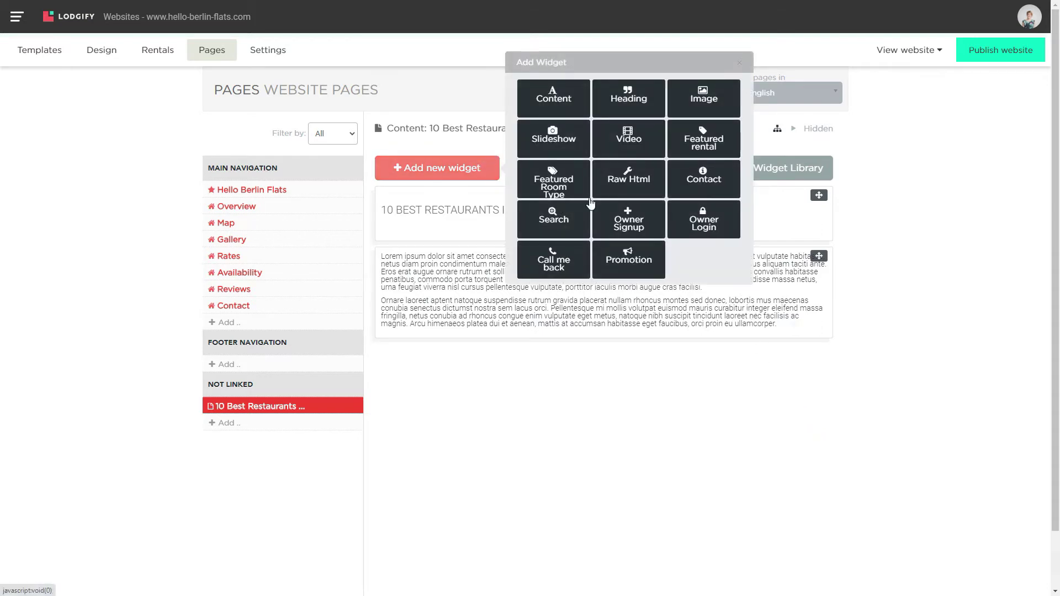
click(703, 99)
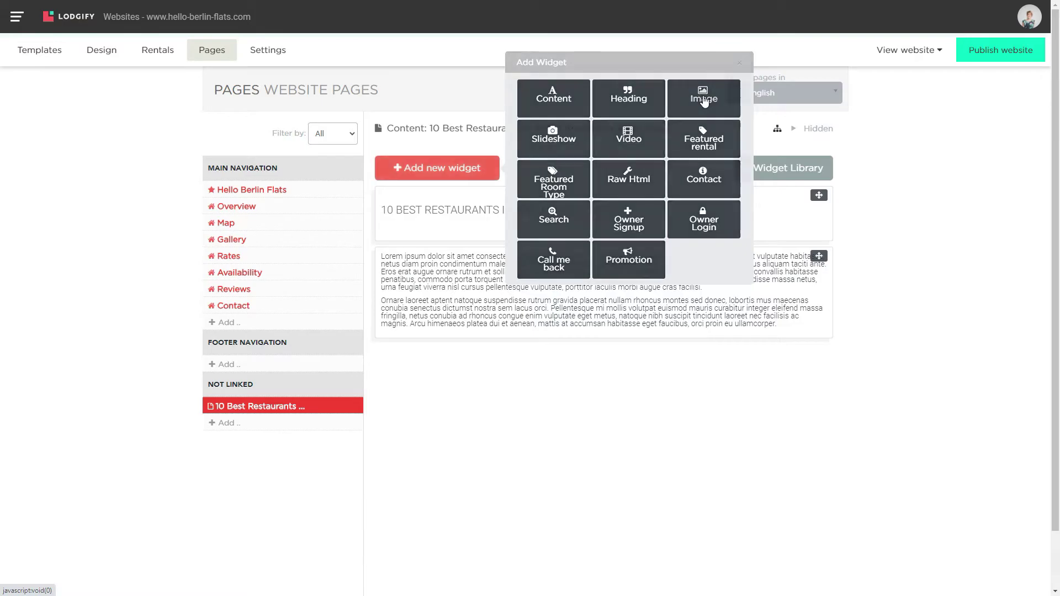
click(439, 130)
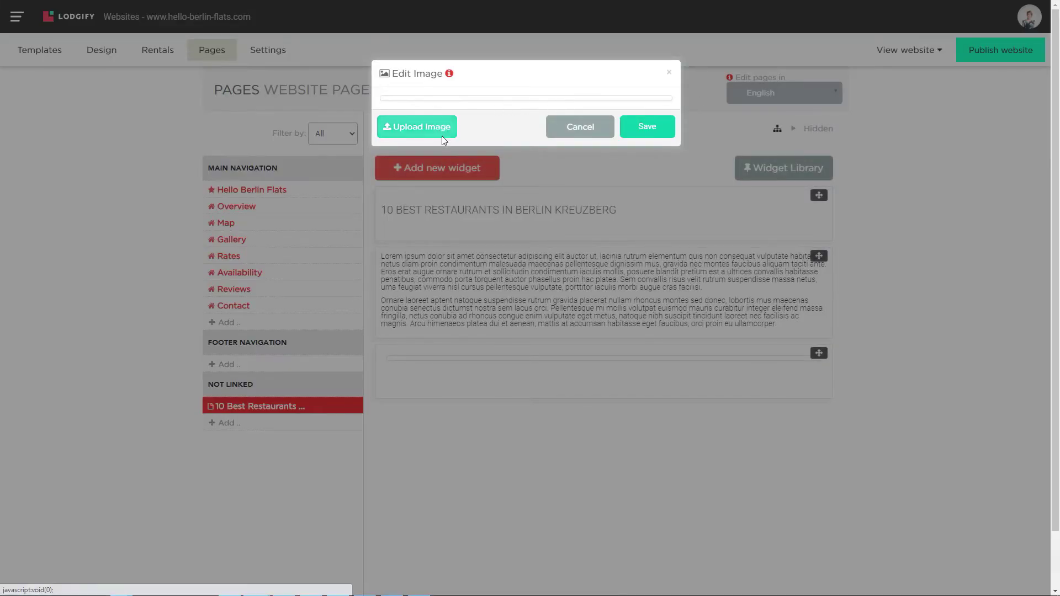
click(255, 205)
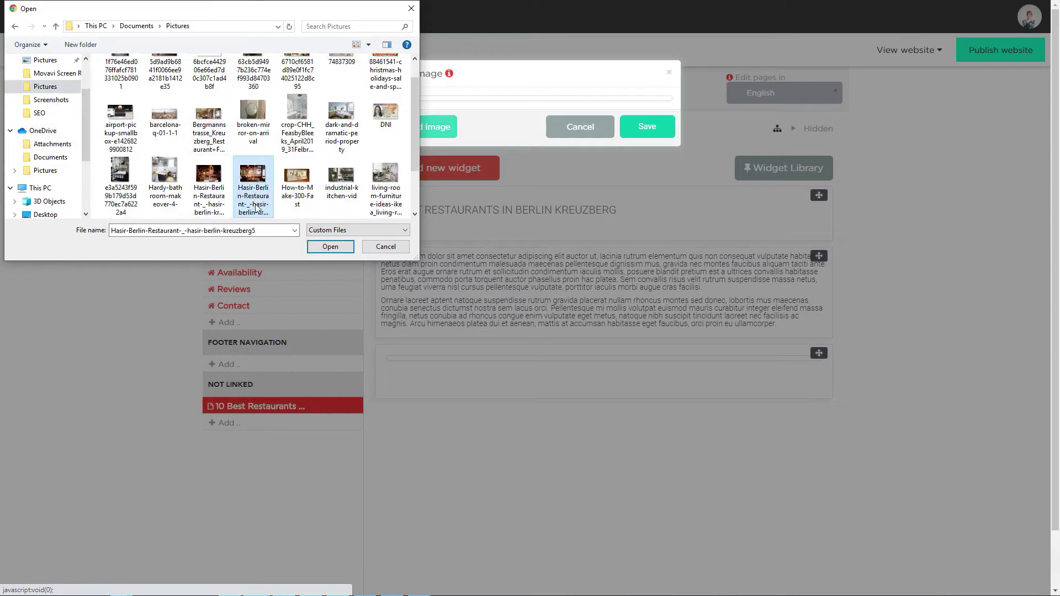
click(330, 247)
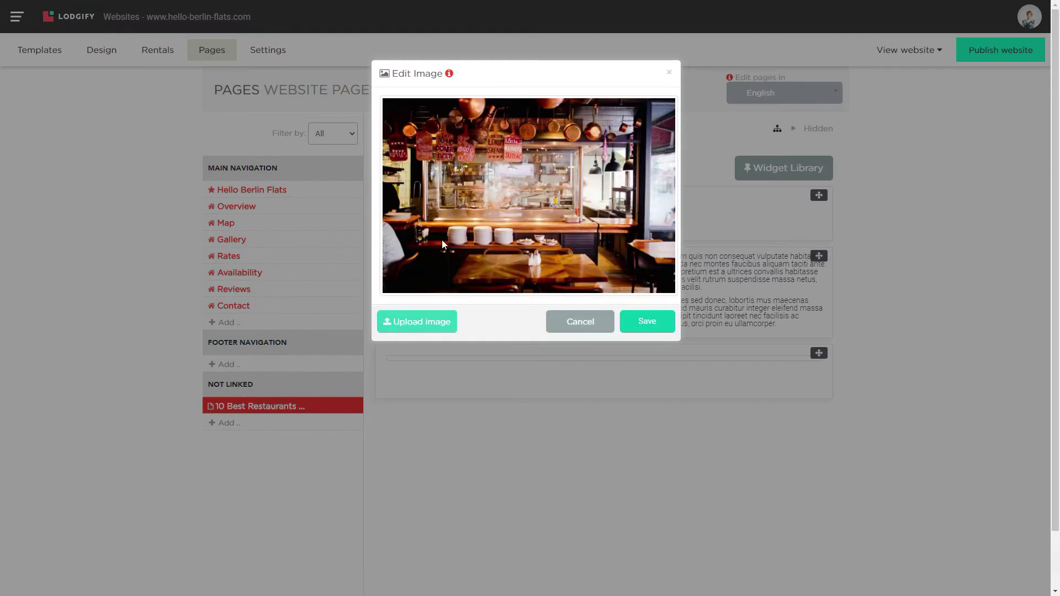
click(656, 329)
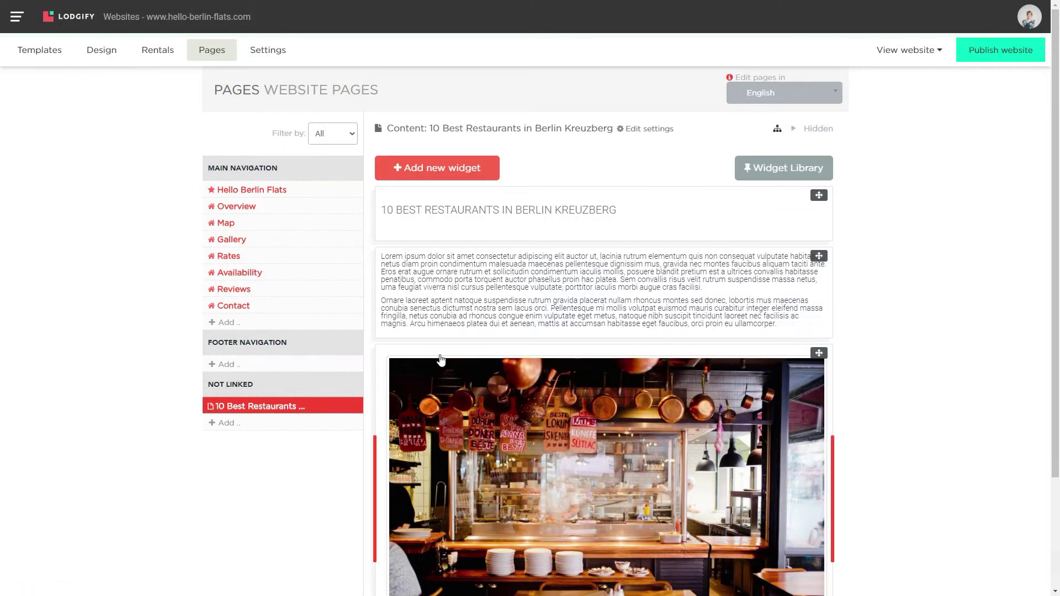
Narrow the text and photo widgets to half width so they sit side by side
drag(830, 285, 597, 295)
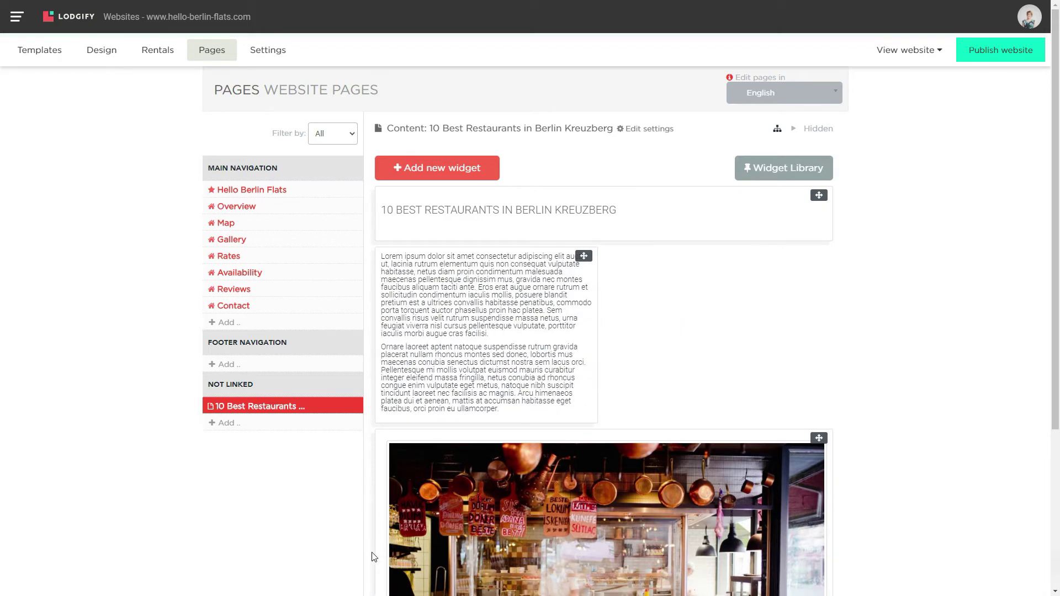
drag(834, 553, 575, 559)
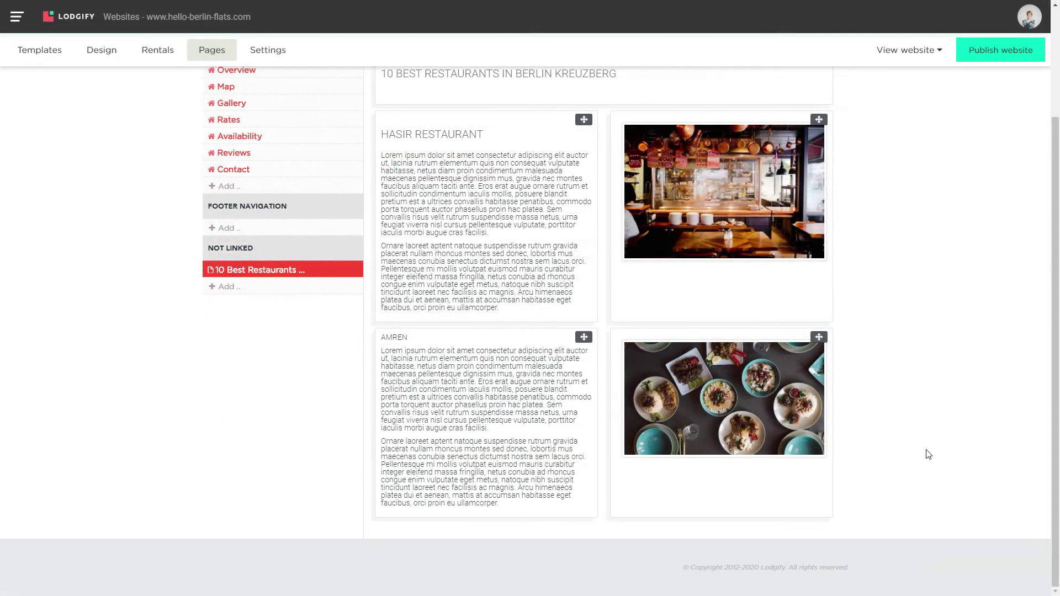
scroll(928, 431, up, 3)
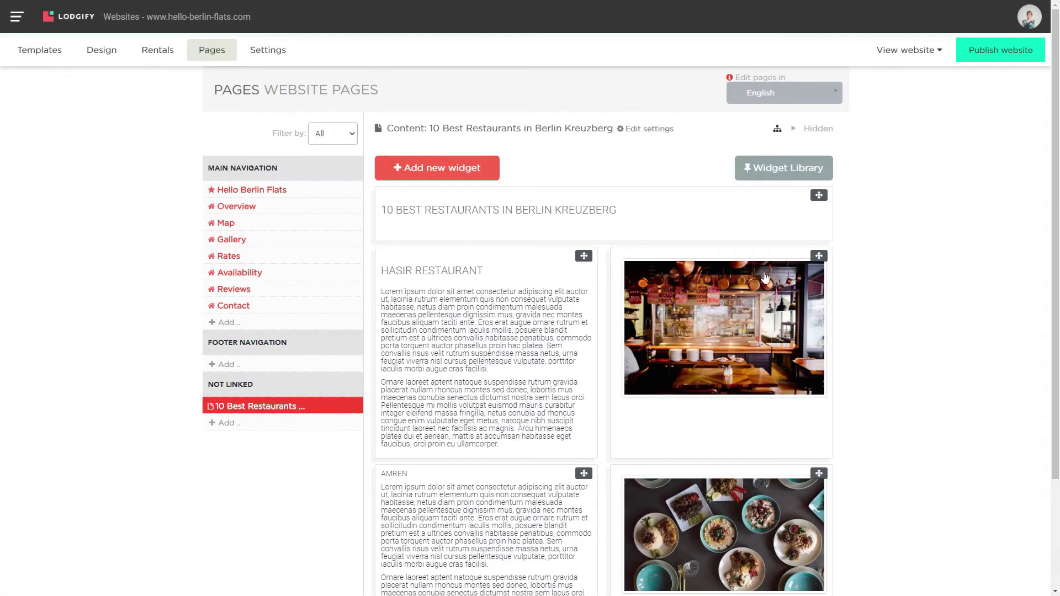
Start a new Main Navigation page with Blog as its page title
click(218, 322)
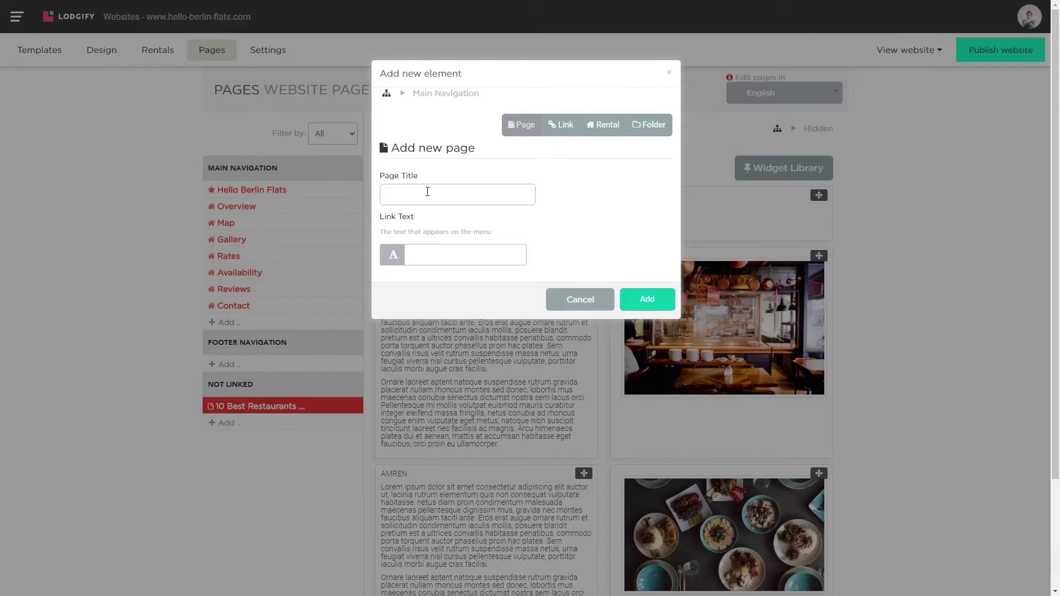
click(425, 194)
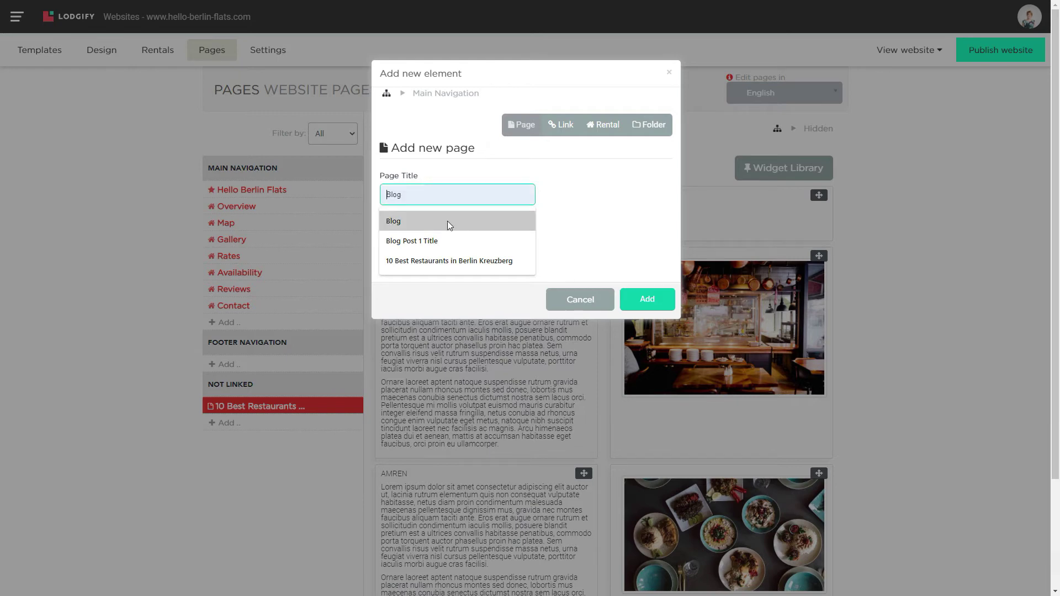
click(420, 232)
Create the Blog page and add an Image widget with the uploaded unnamed.jpg picture
click(657, 300)
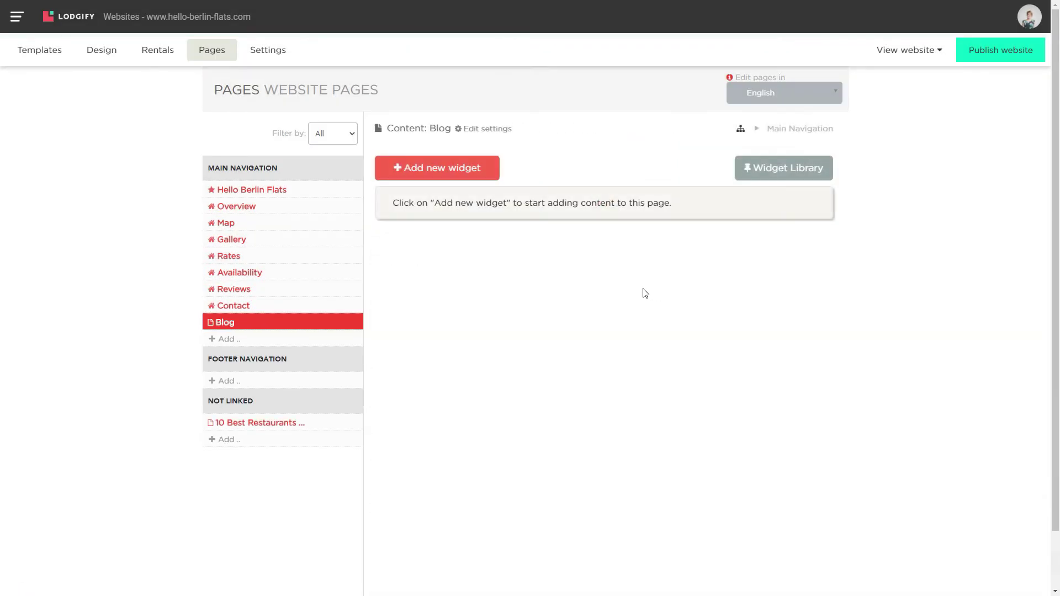
click(444, 174)
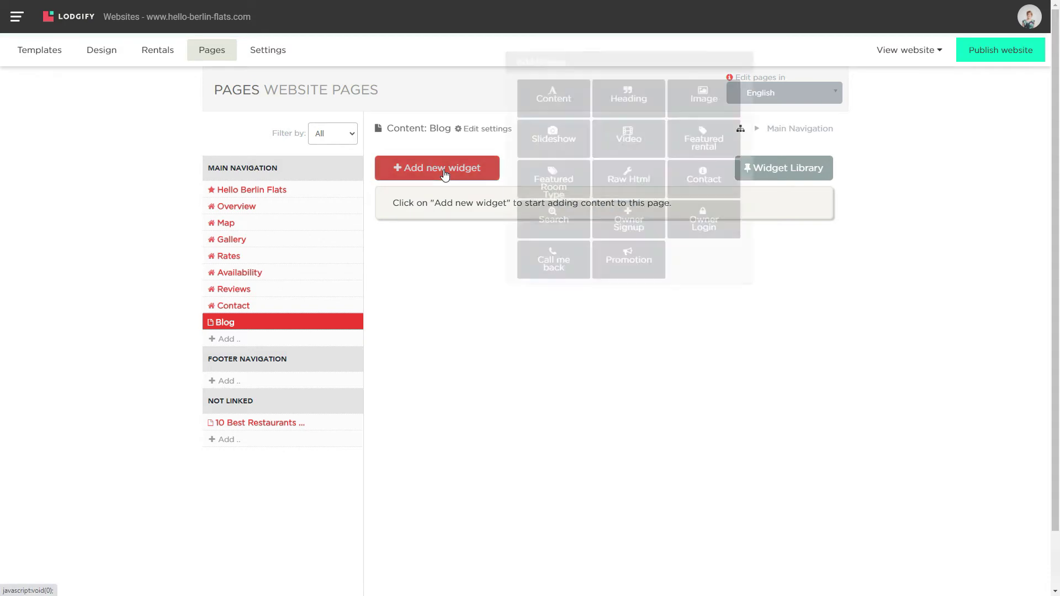
click(709, 105)
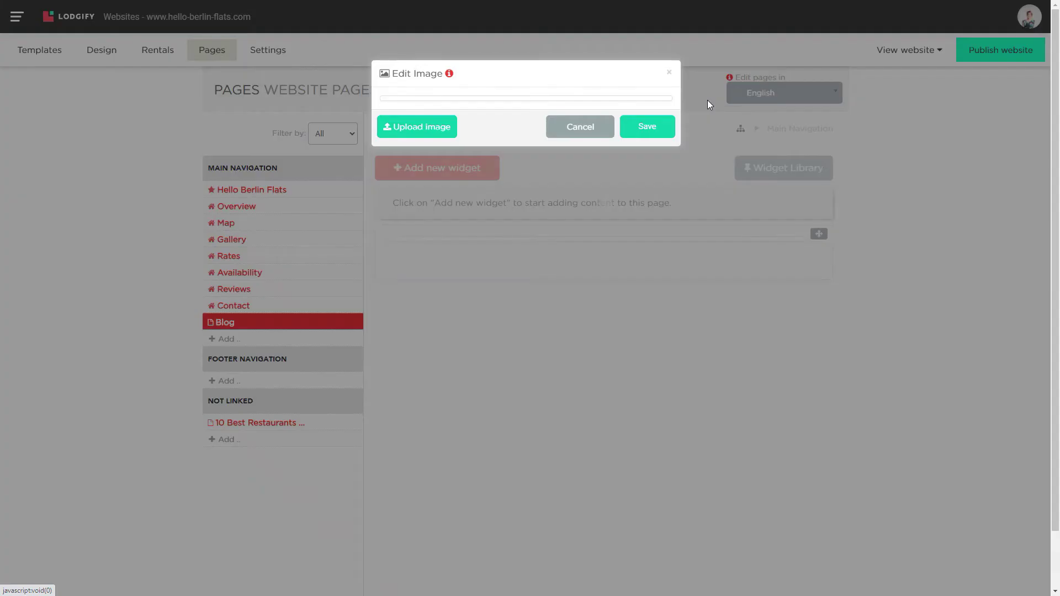
click(419, 128)
drag(416, 114, 417, 160)
click(253, 184)
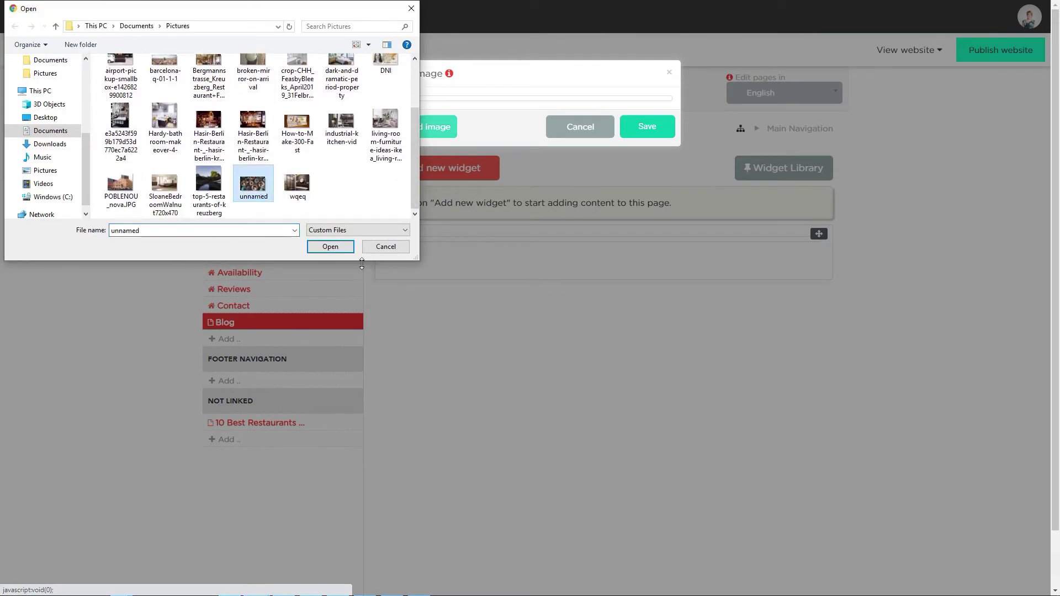
click(322, 246)
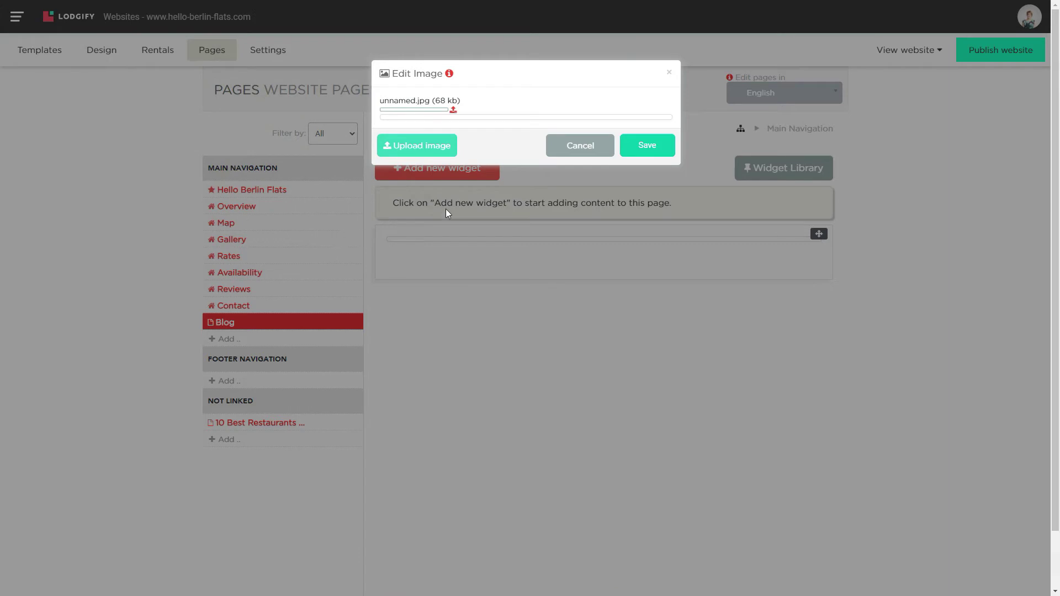
click(646, 138)
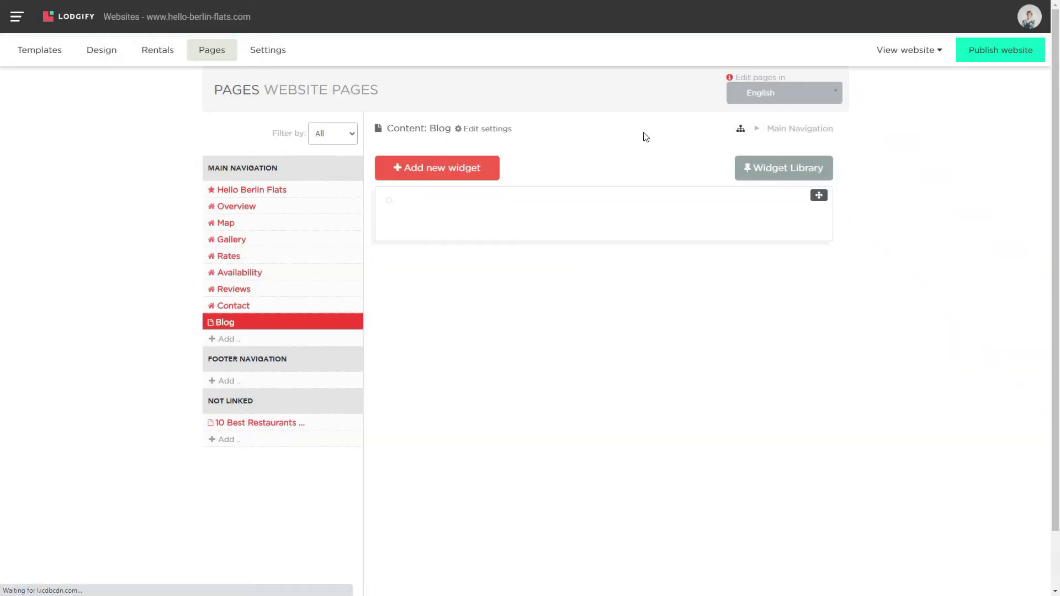
click(408, 176)
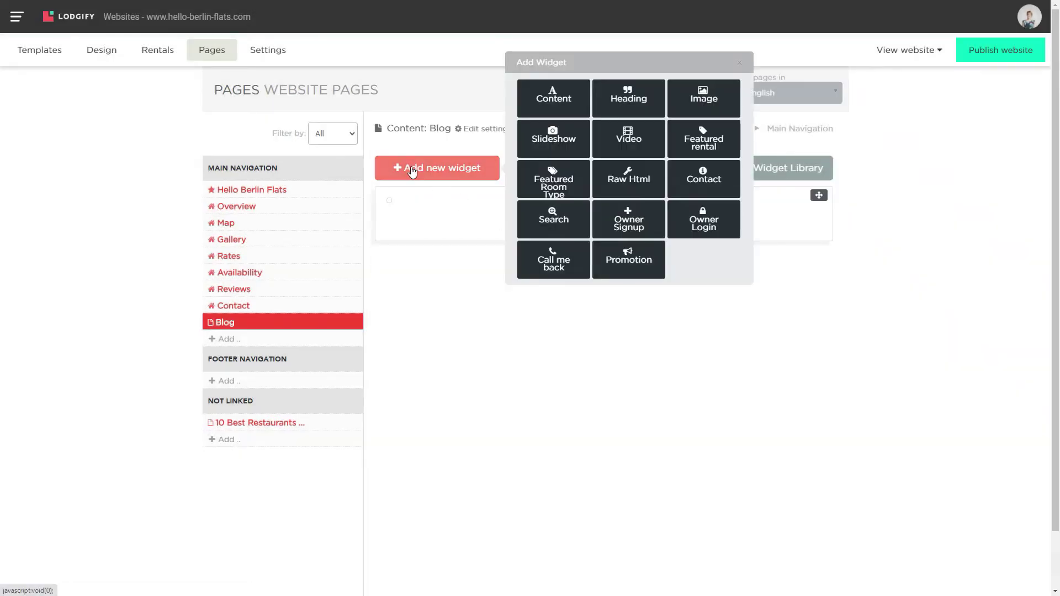
Add a Content block with the pasted post title as Header 2, teaser paragraph and 'Read more...'
click(562, 93)
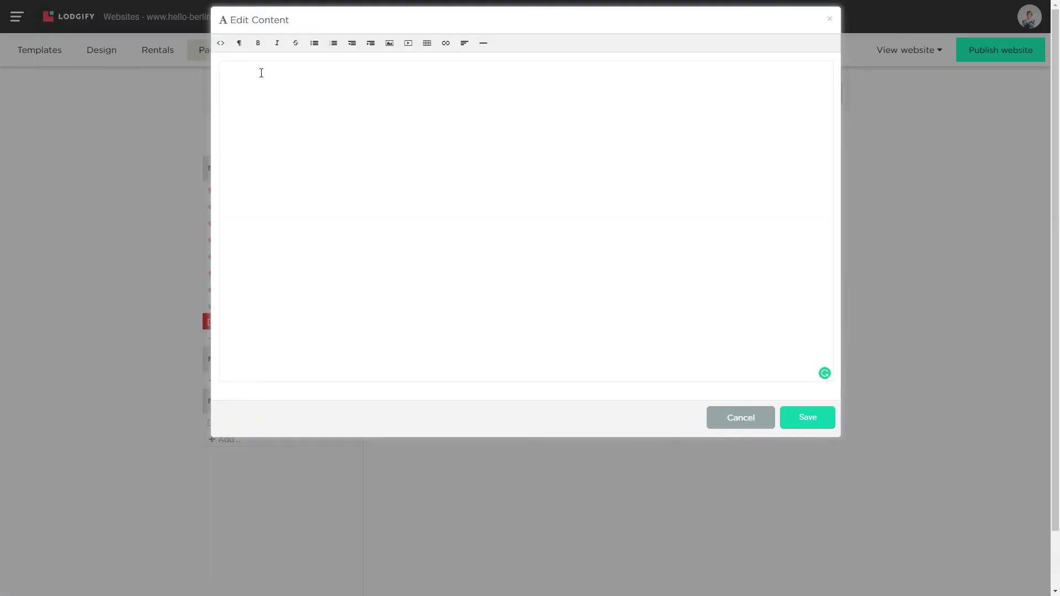
text(10 BEST RESTAURANTS IN BERLIN KREUZBERG Lorem ipsum dolor sit amet consectetur adipiscing elit auctor ut, lacinia rutrum elementum quis non consequat vulputate habitasse, netus diam proin condimentum malesuada maecenas pellentesque dignissim mus, gravida nec montes faucibus aliquam taciti ante. Eros erat augue ornare rutrum et sollicitudin condimentum iaculis mollis, posuere blandit pretium est a ultrices convallis habitasse penatibus,...)
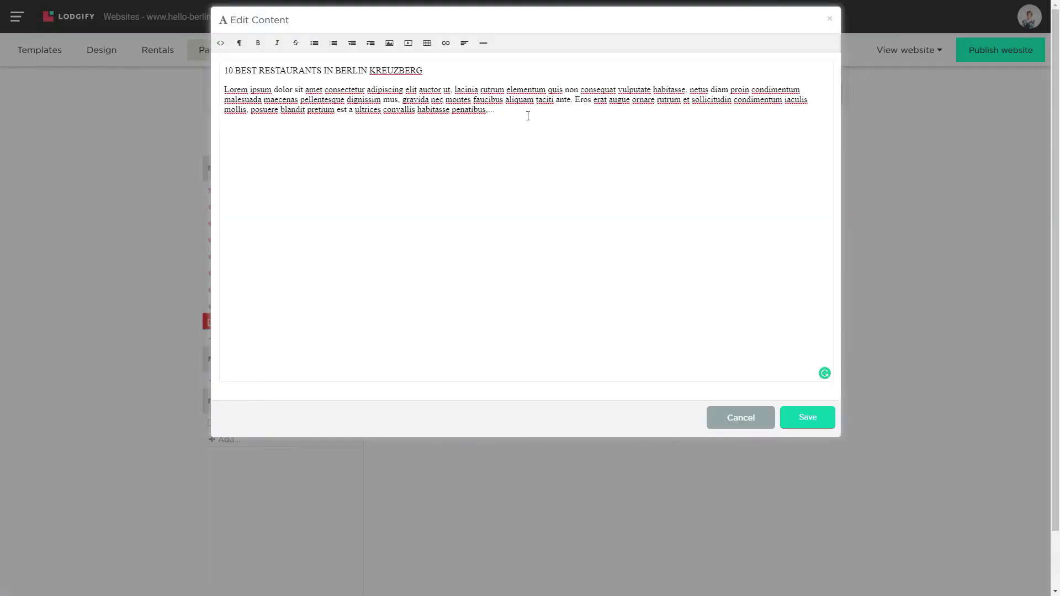
drag(424, 70, 223, 76)
click(240, 42)
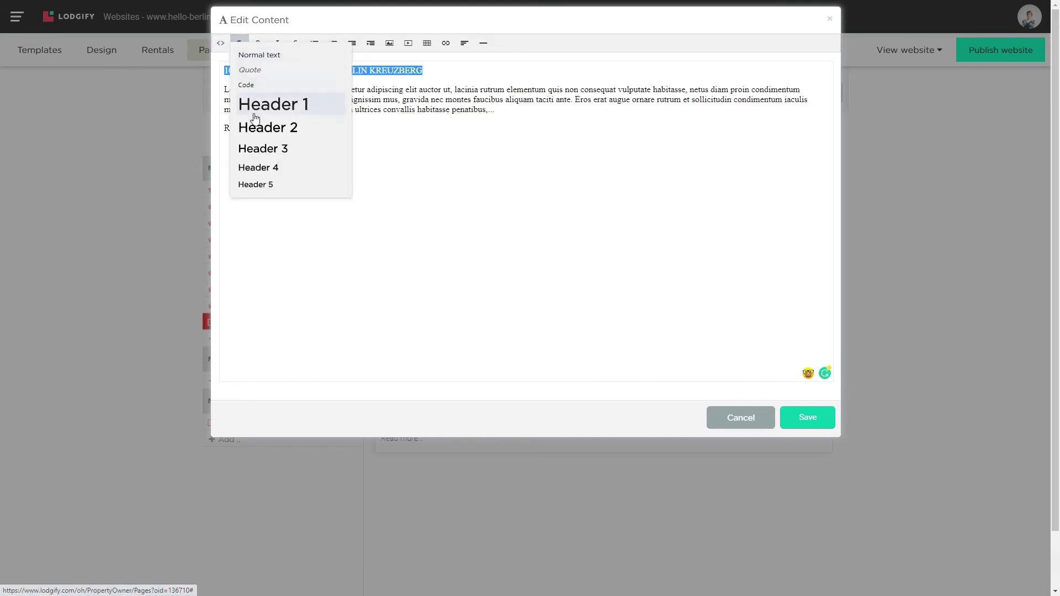
click(263, 129)
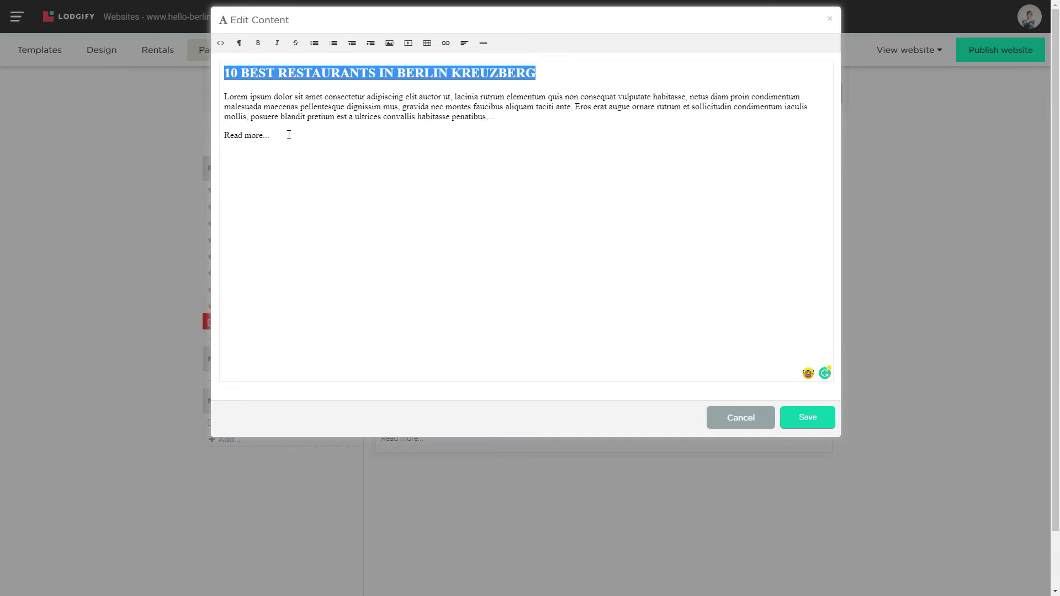
click(799, 422)
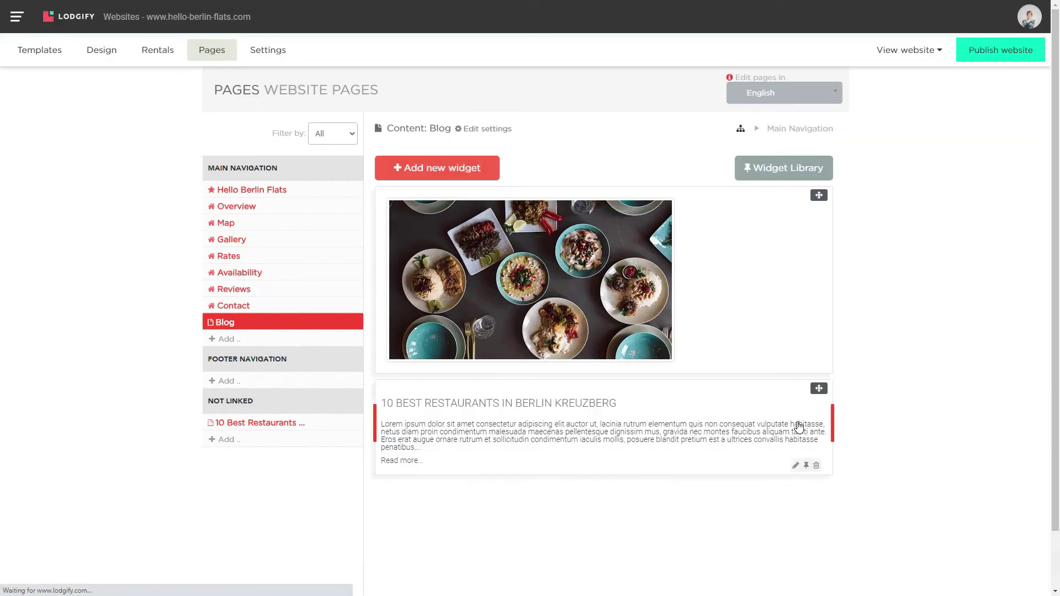
Halve the widths of the food image and post text widgets to place them side by side
drag(831, 271, 571, 267)
drag(830, 379, 593, 381)
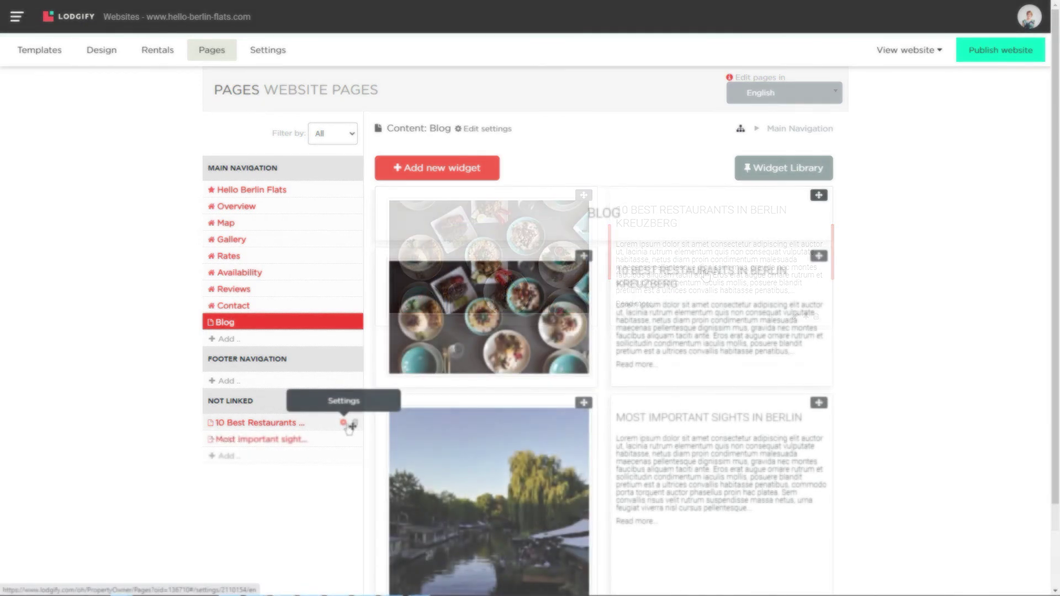
click(344, 423)
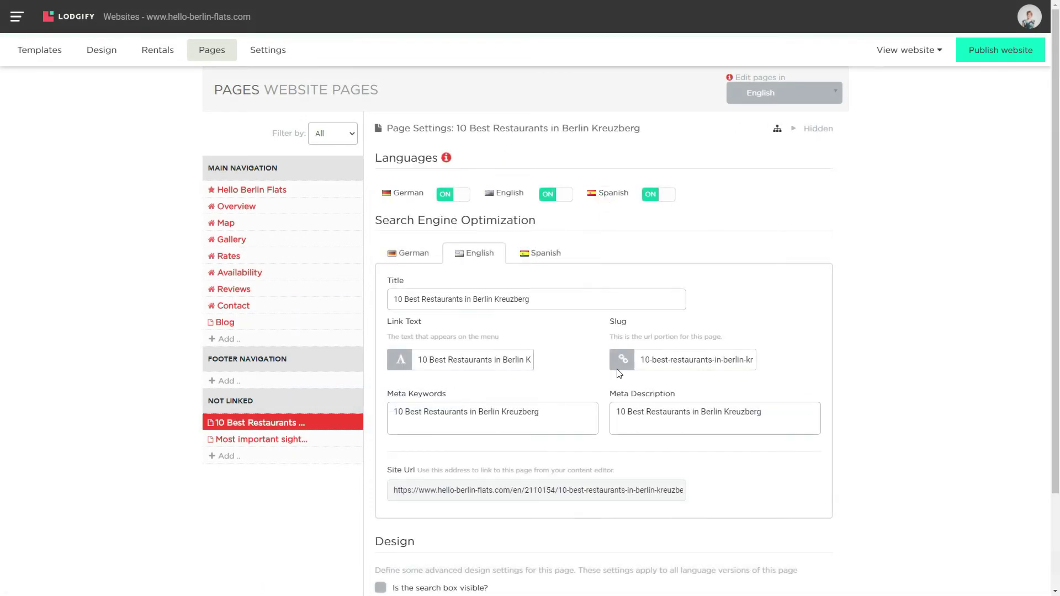
Copy the restaurants page's Site Url from its settings and return to the Blog page
scroll(617, 409, down, 2)
scroll(617, 413, down, 1)
click(661, 381)
key(ctrl+c)
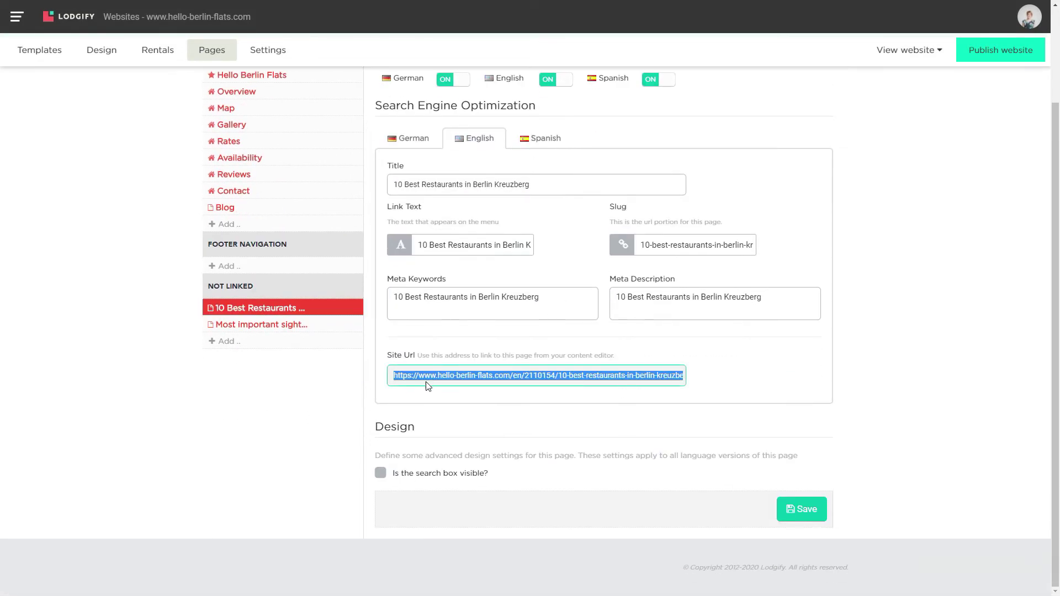
right_click(432, 375)
click(448, 387)
click(224, 207)
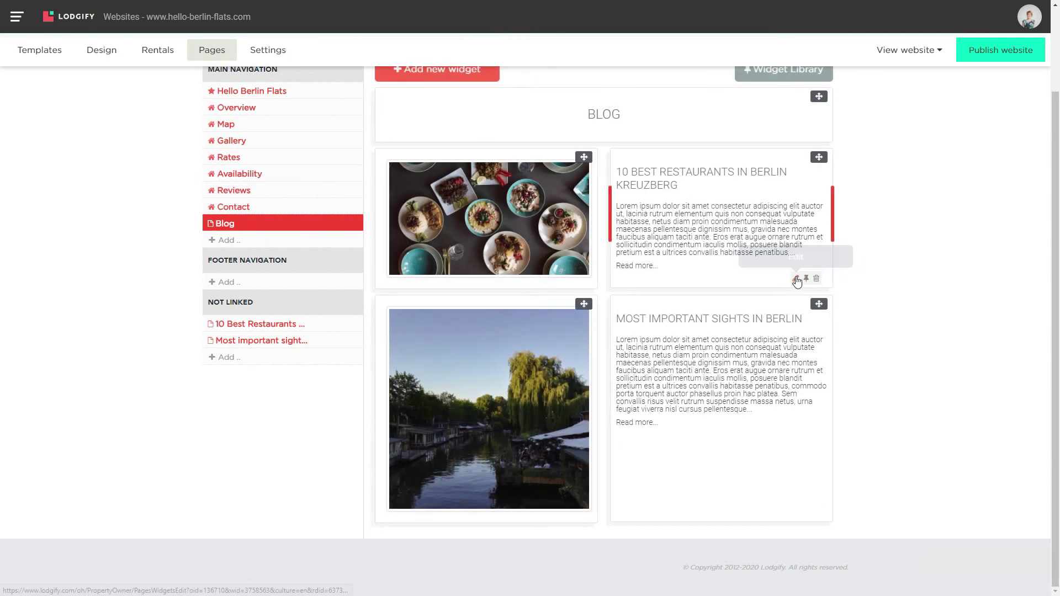
Link the post heading to the restaurants page URL, opening in a new tab
click(794, 280)
drag(538, 63, 224, 65)
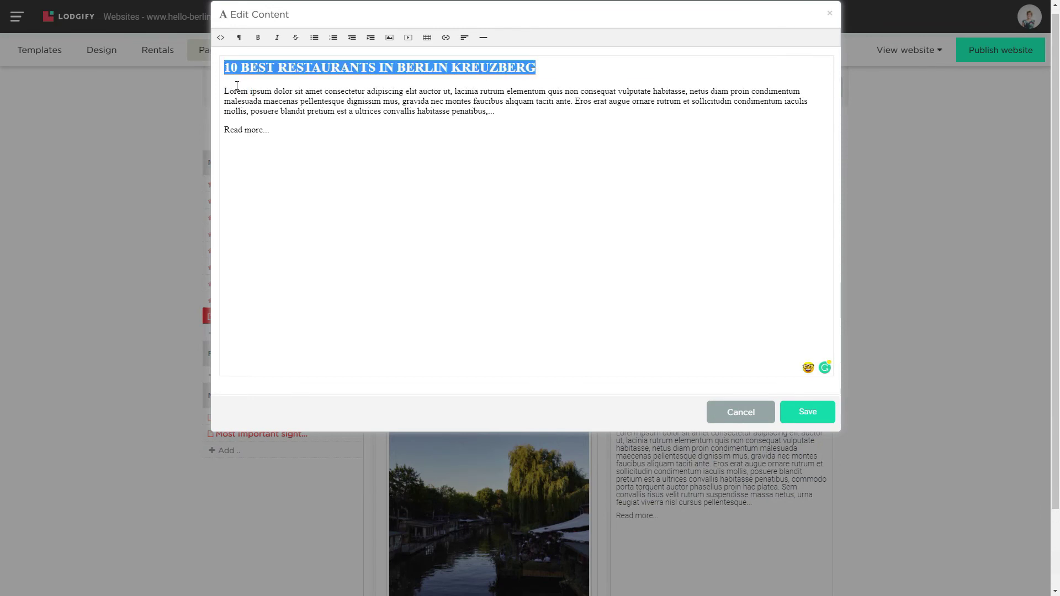
click(446, 38)
click(470, 48)
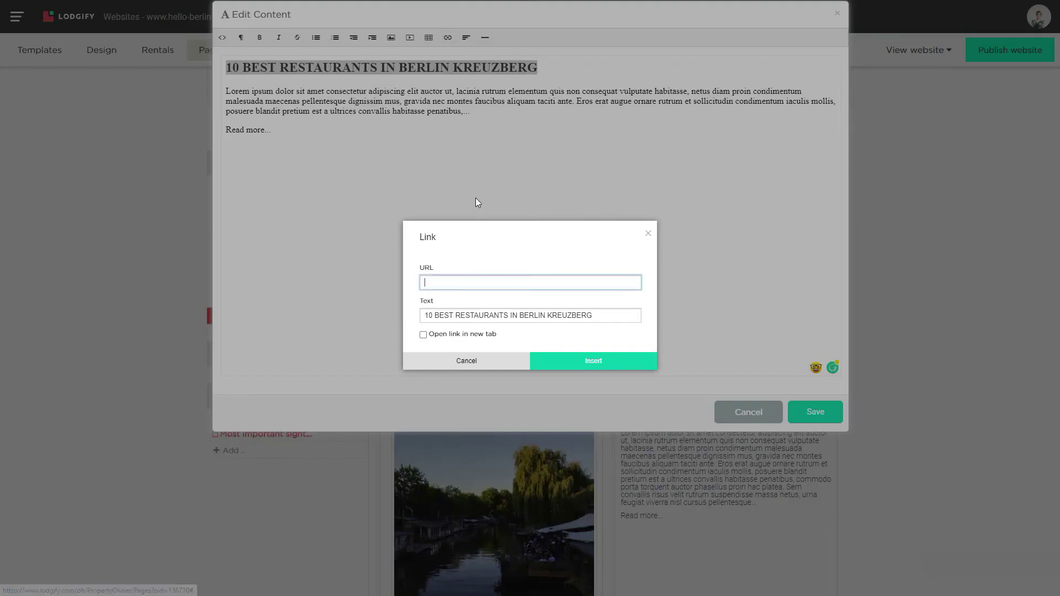
right_click(480, 282)
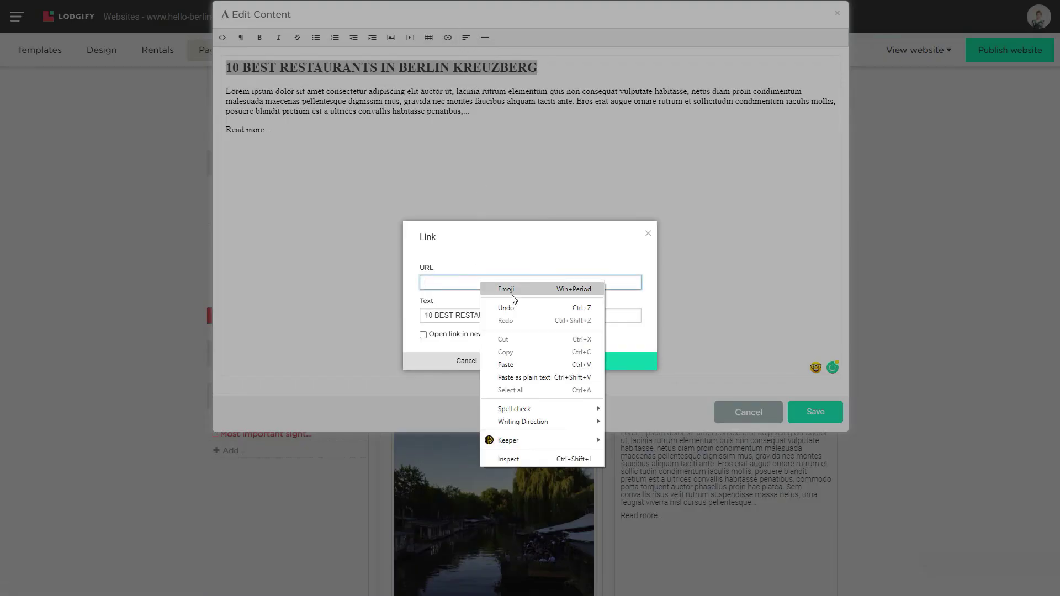
click(512, 366)
click(486, 338)
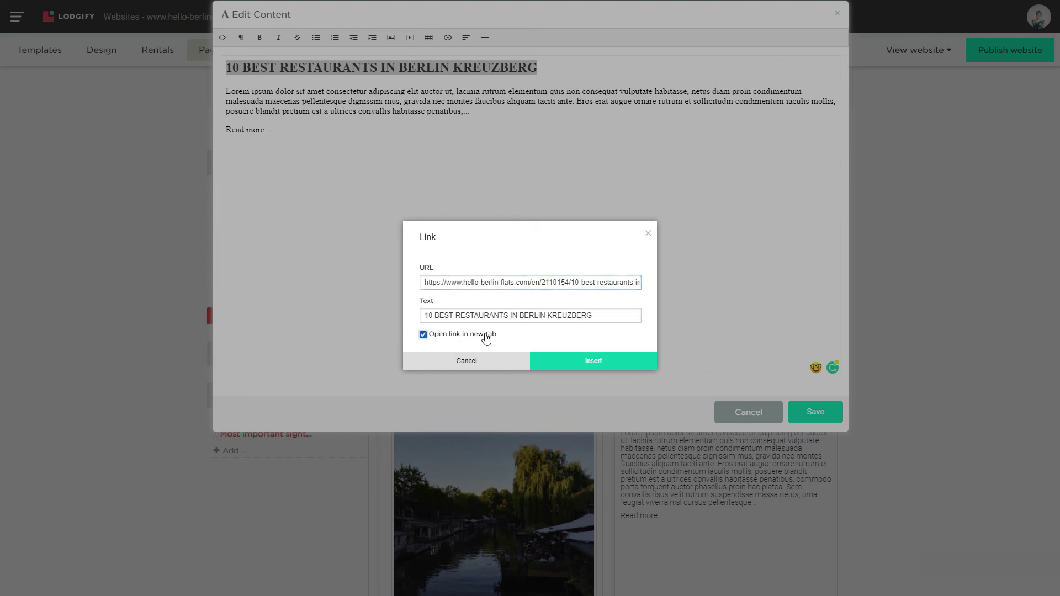
click(618, 366)
Link 'Read more...' to the same restaurants page URL, opening in a new tab
drag(271, 132, 221, 137)
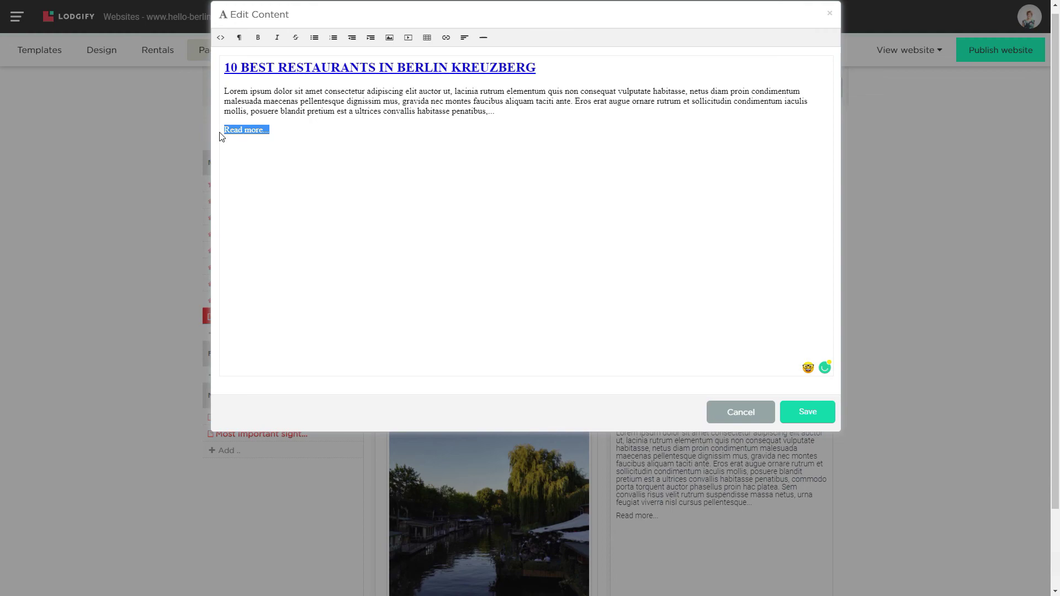
click(446, 37)
click(462, 49)
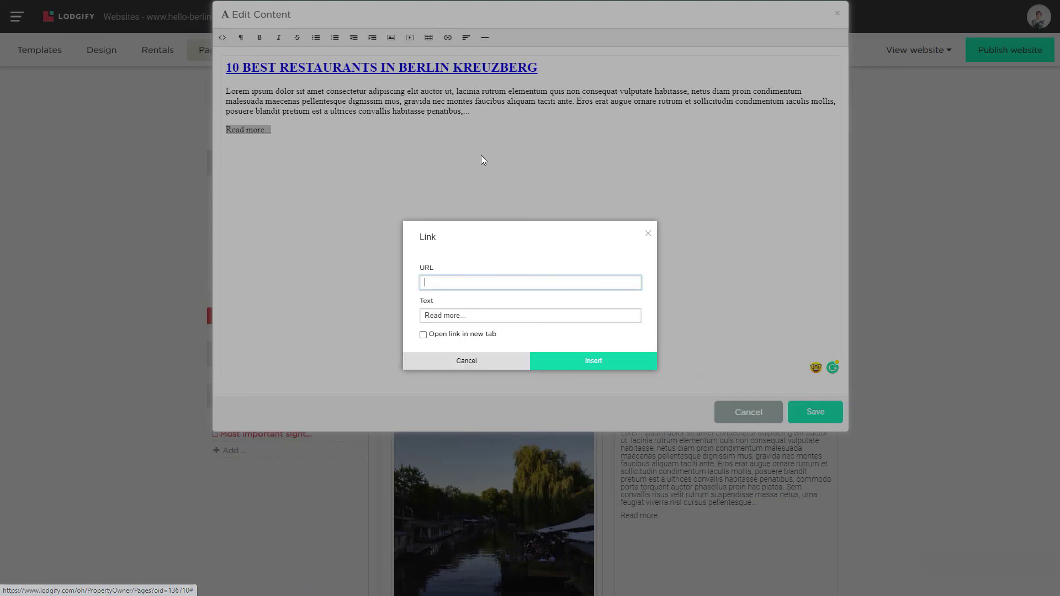
right_click(487, 283)
click(477, 360)
click(474, 335)
click(582, 361)
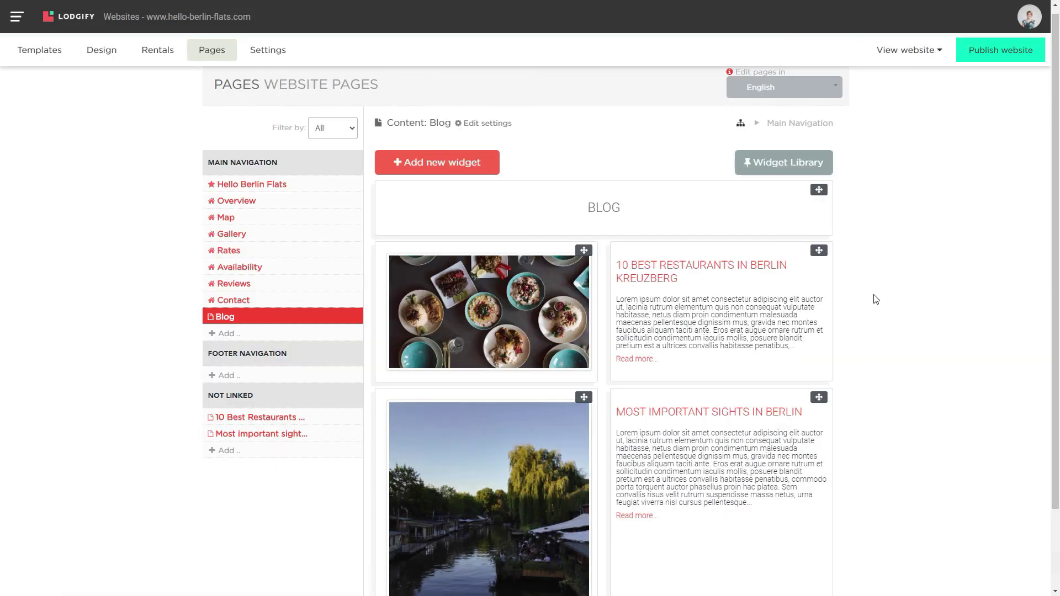
Open the Preview Version of the website and go to its Blog page
click(908, 49)
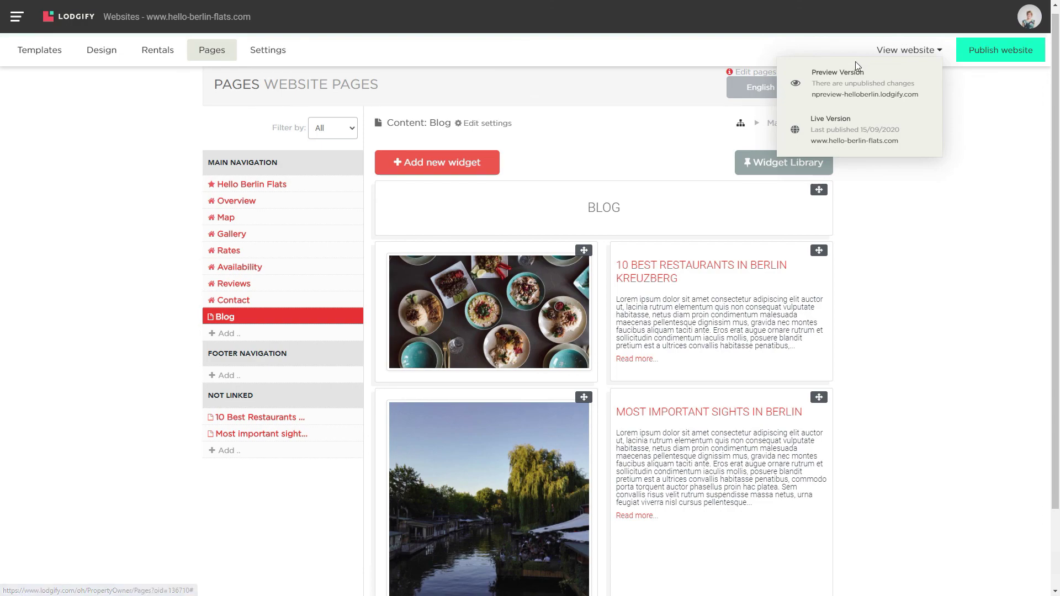
click(828, 95)
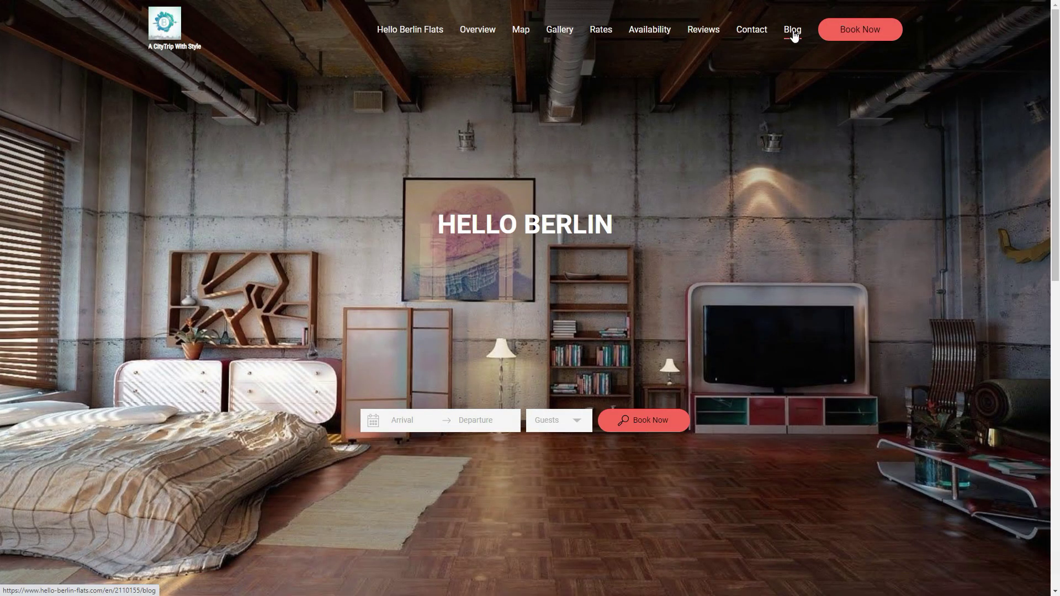
click(794, 34)
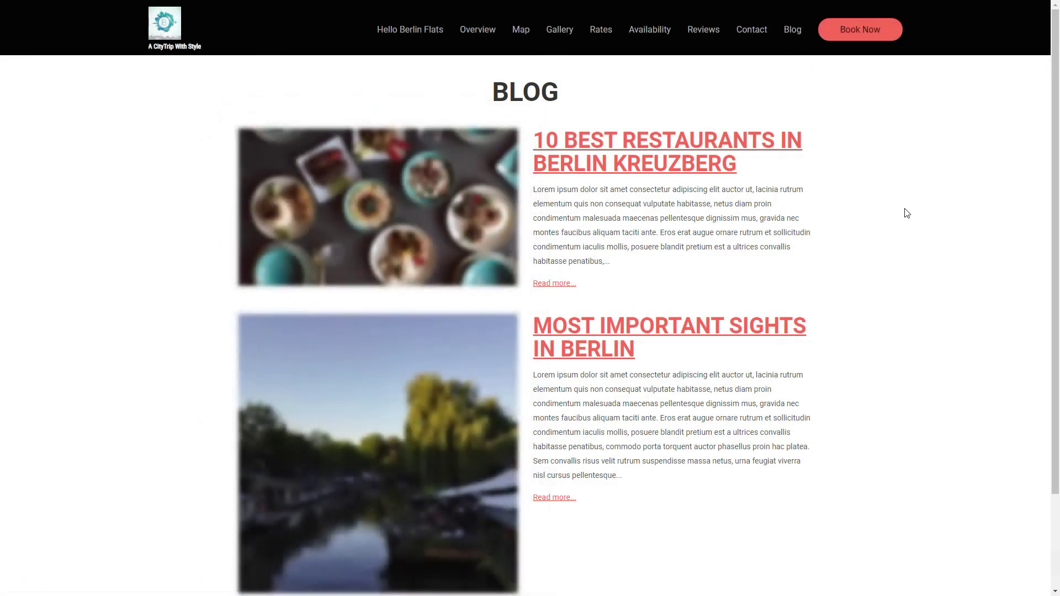